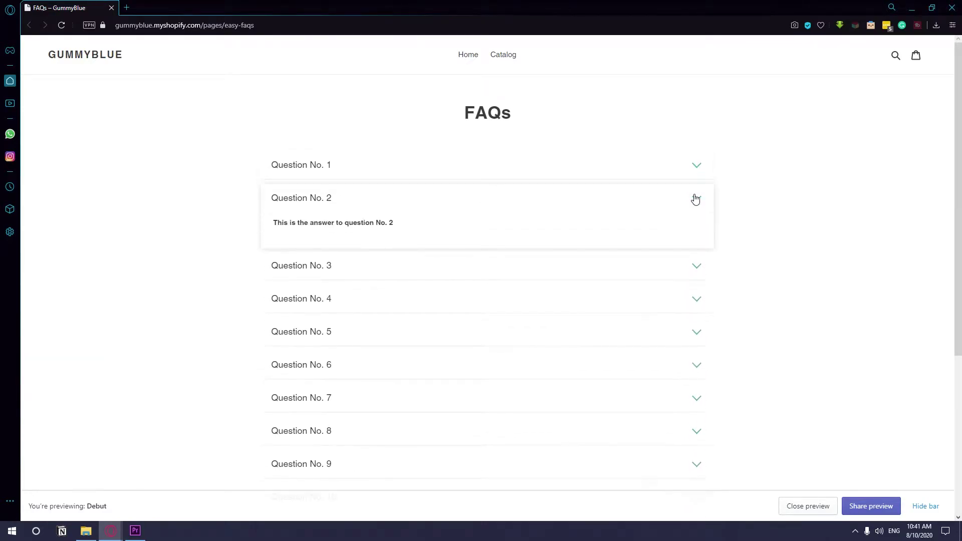
Step: Expand and collapse FAQ Questions No. 2–5 on the storefront page to read their answers
left_click(696, 200)
left_click(693, 232)
left_click(692, 235)
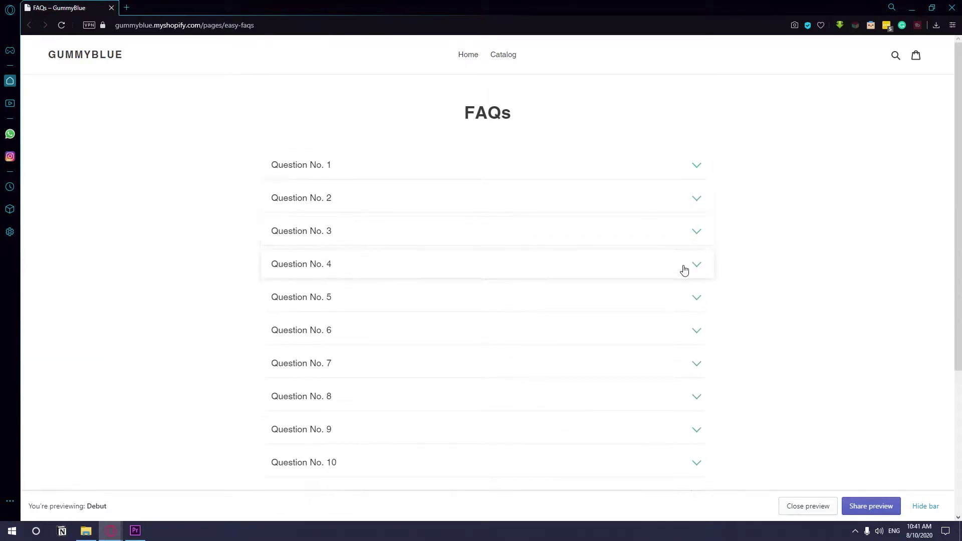
left_click(685, 269)
left_click(679, 301)
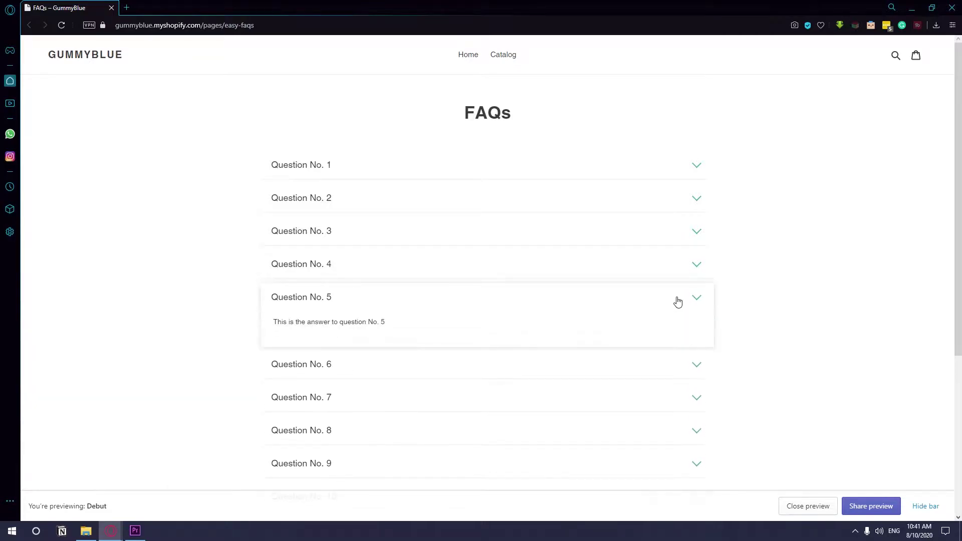
left_click(679, 301)
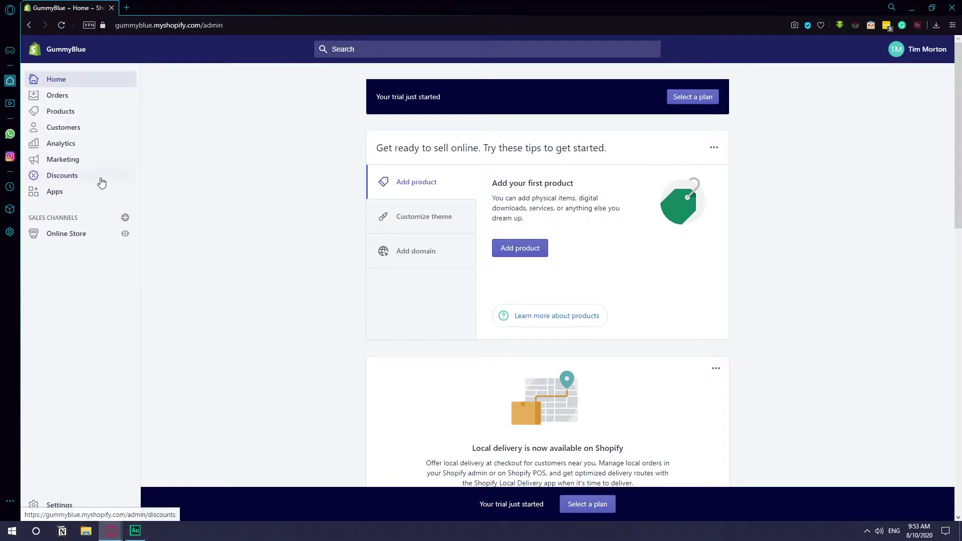
Step: From the store's Apps page, search the Shopify App Store for 'faq'
left_click(55, 192)
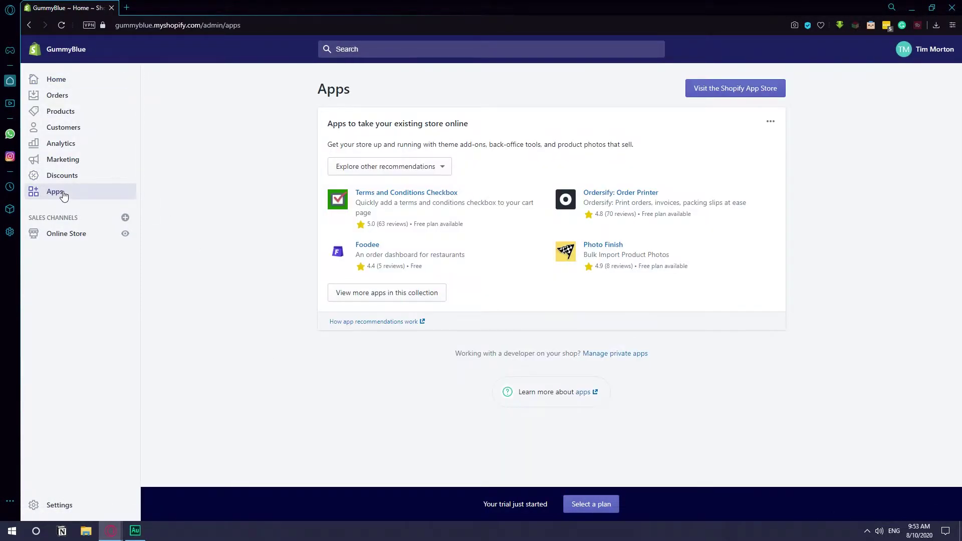
left_click(736, 88)
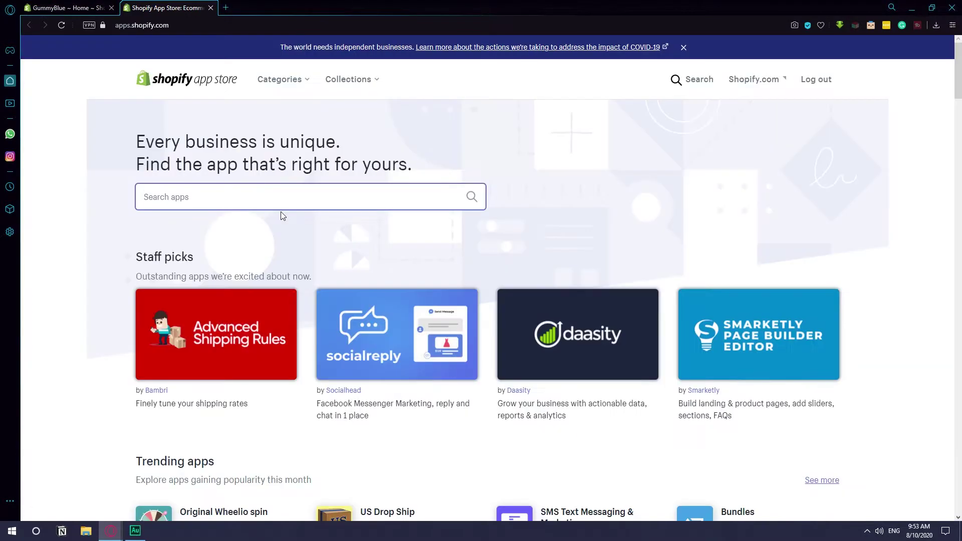
left_click(281, 197)
type("faq")
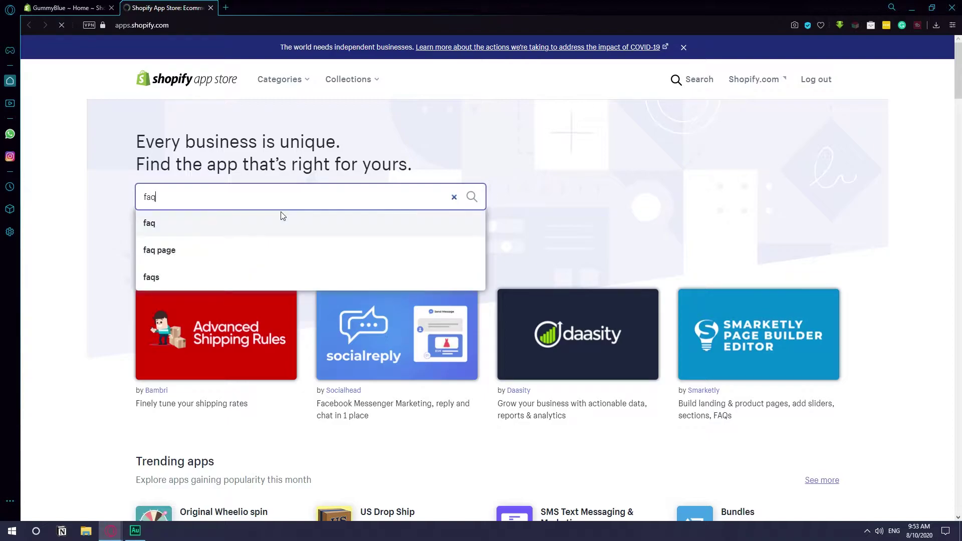
key("Return")
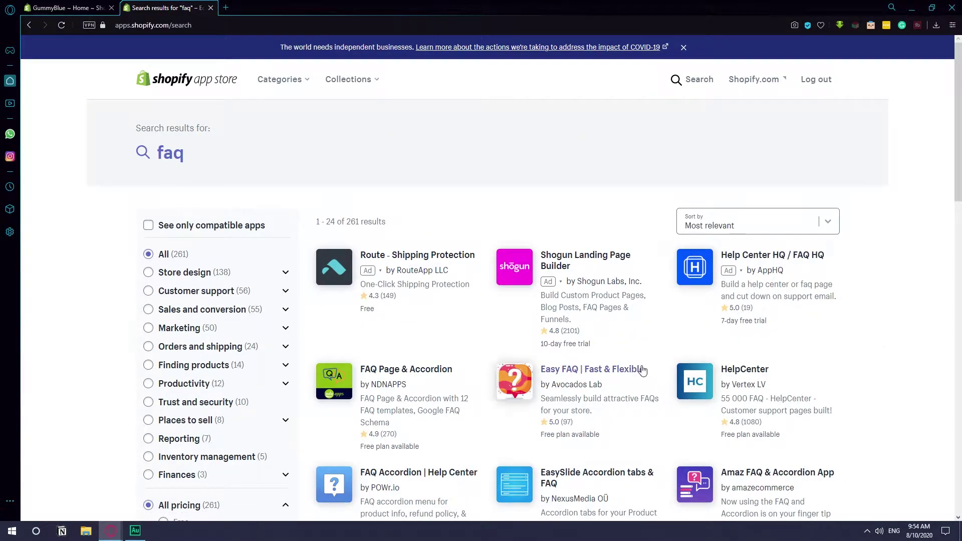
Step: Add the FAQ Page & Accordion app from its listing and approve the Easy FAQ install
left_click(417, 375)
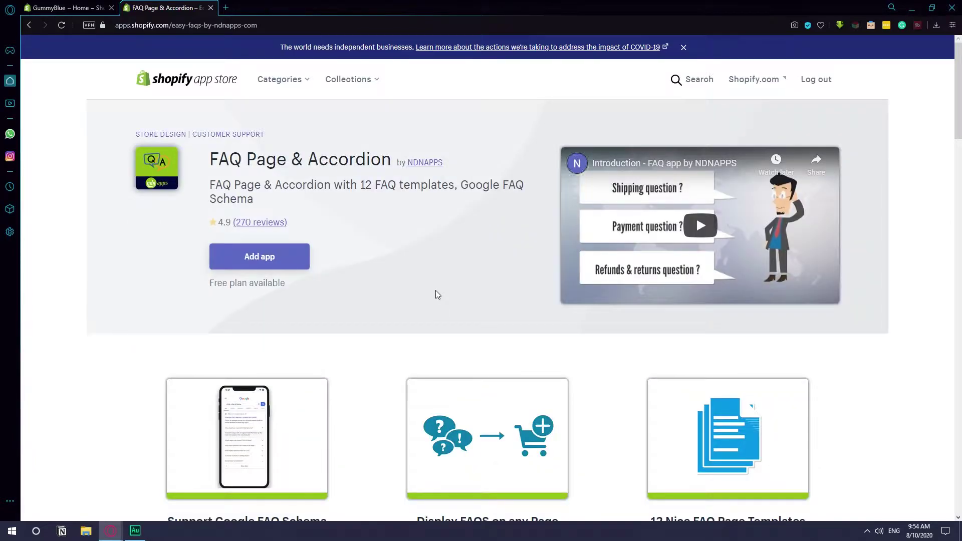
left_click(259, 256)
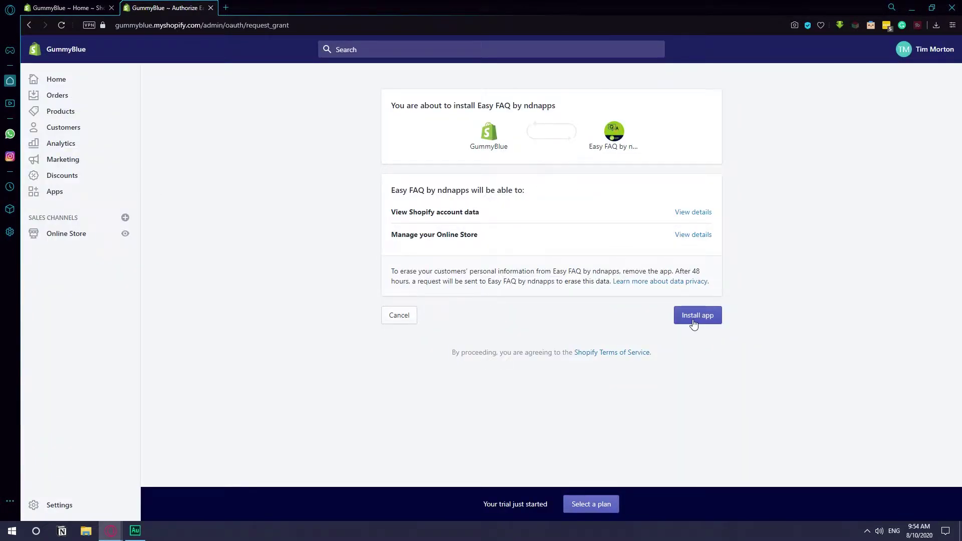
left_click(694, 322)
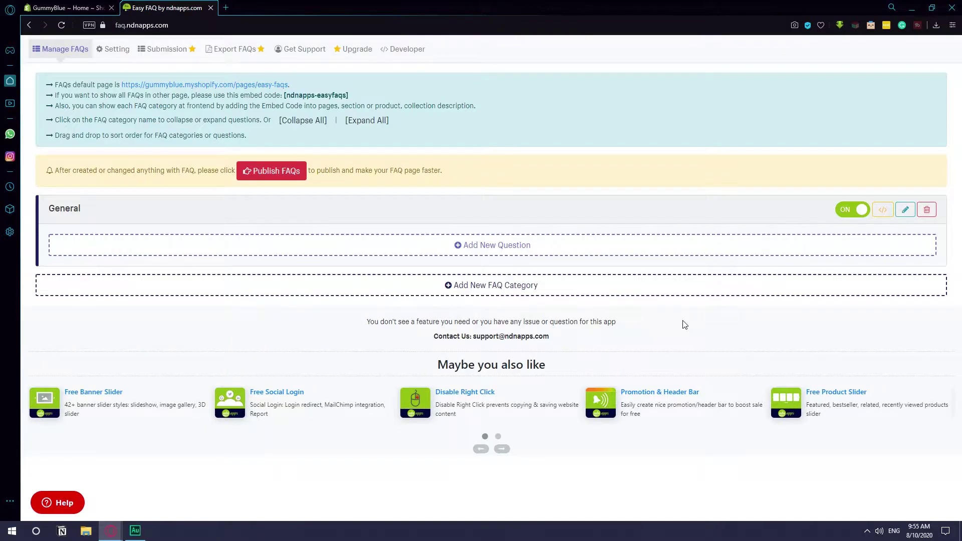
Step: Add General question 'When is my order arriving?' with a 5-minute delivery answer, then select the answer
left_click(495, 250)
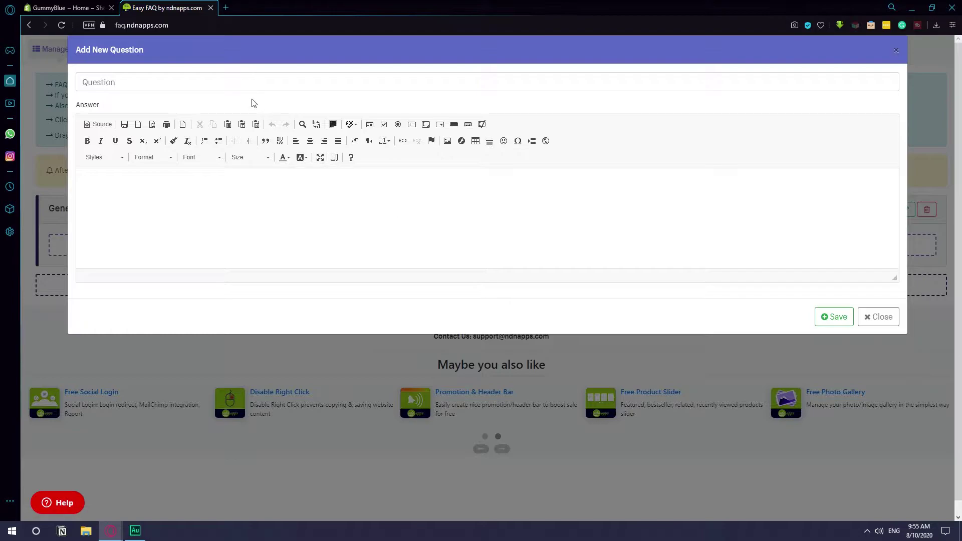
left_click(265, 81)
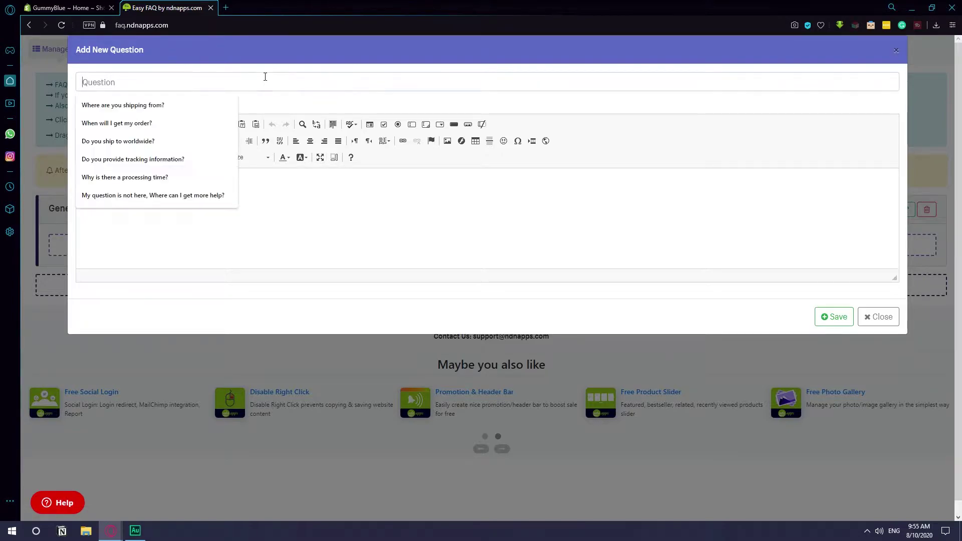
type("When is my order arriving?")
left_click(213, 207)
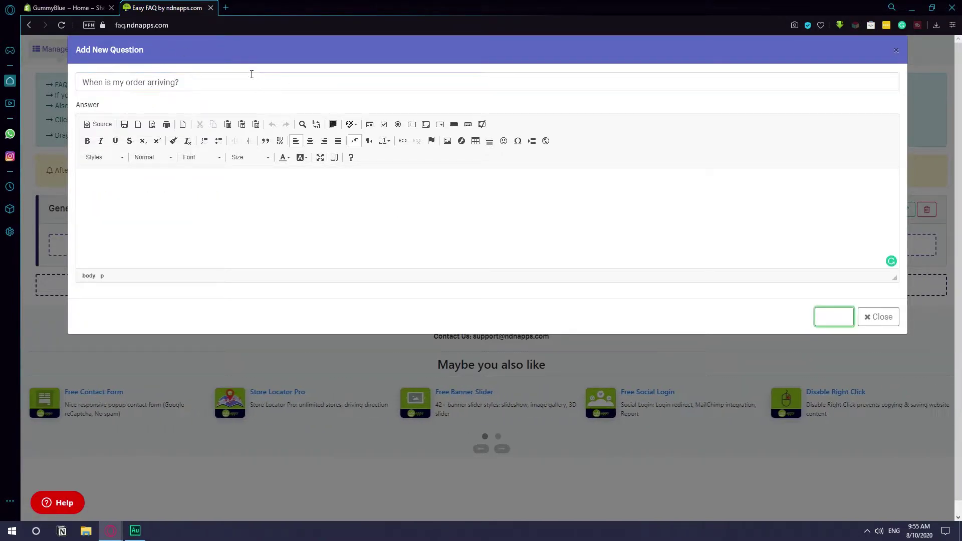
type("It wiu")
type("pear in your doorstep in")
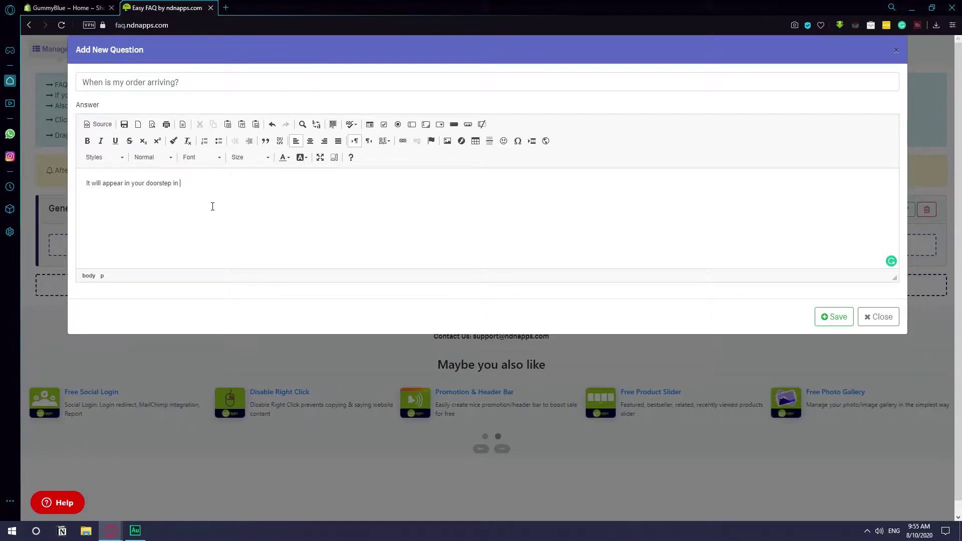
type(" 5 minutes.")
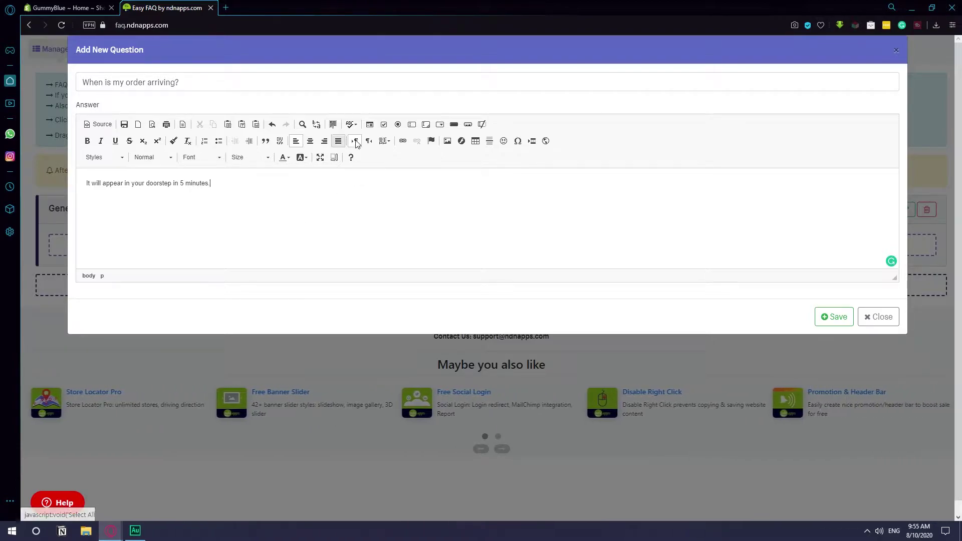
left_click_drag(241, 184, 88, 190)
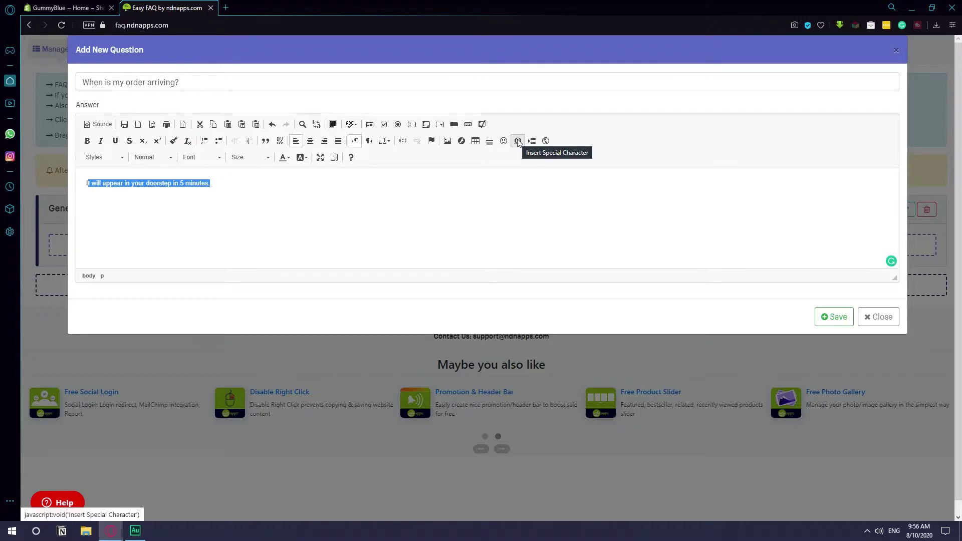
Step: Reselect the whole answer sentence and make it bold
left_click(215, 191)
left_click_drag(216, 184, 67, 182)
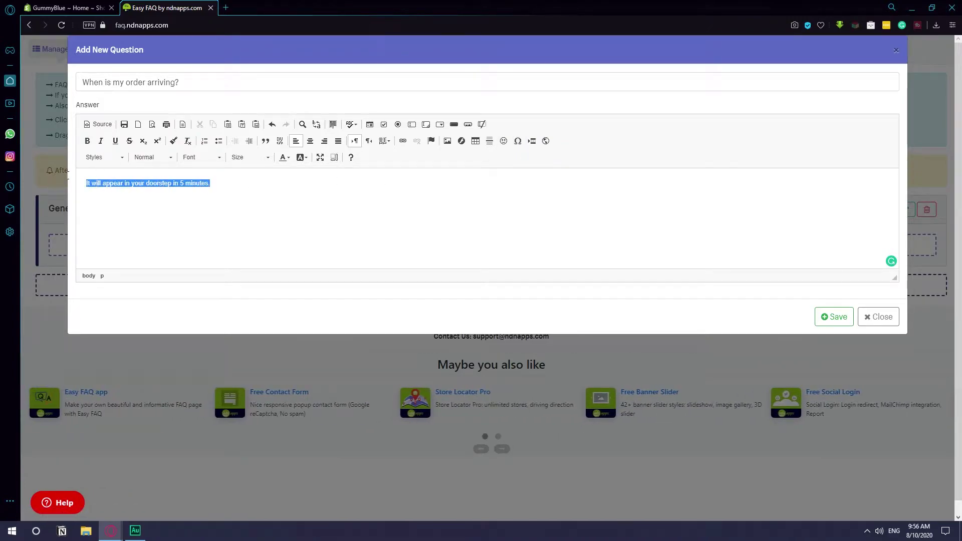
left_click(87, 140)
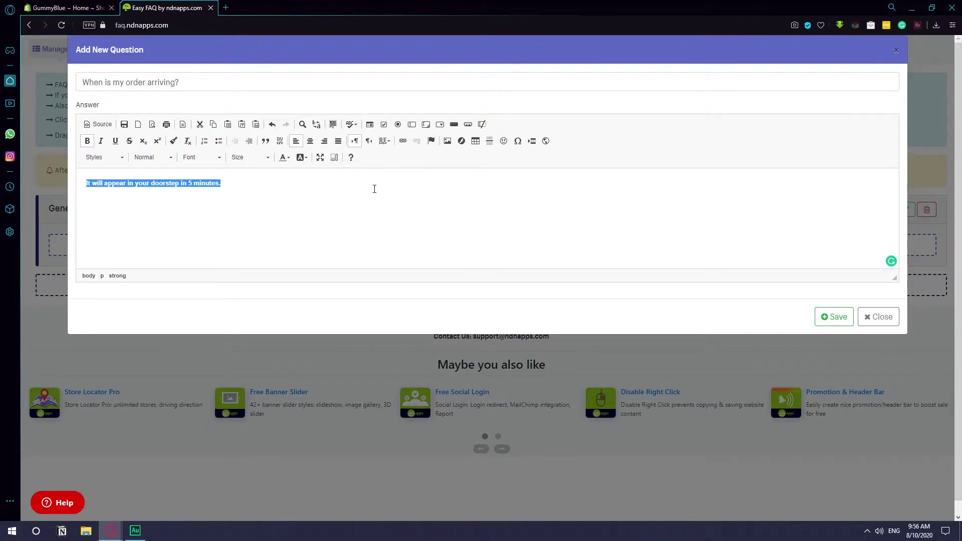
Step: Review the Size and Font options without changing them, and save the question
left_click(248, 157)
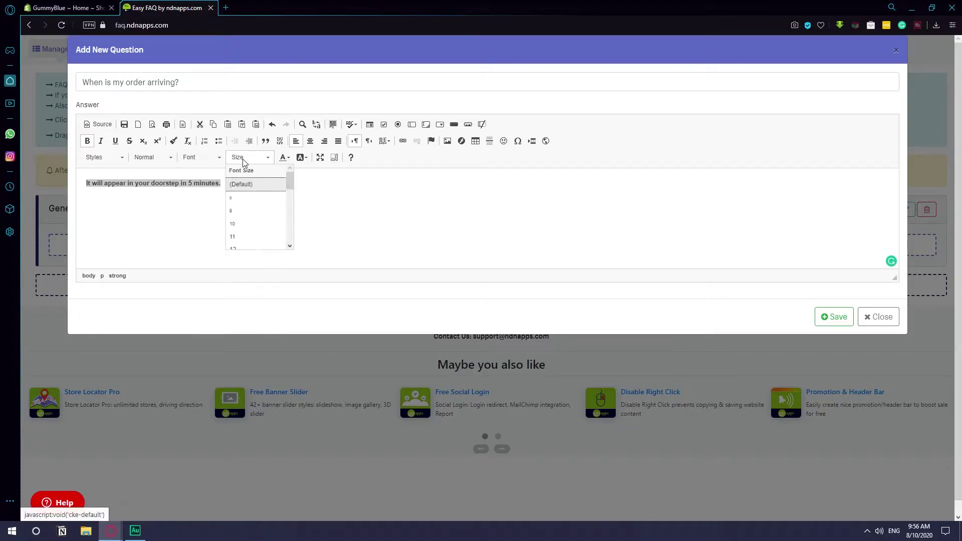
scroll(252, 215, "down", 5)
left_click(200, 157)
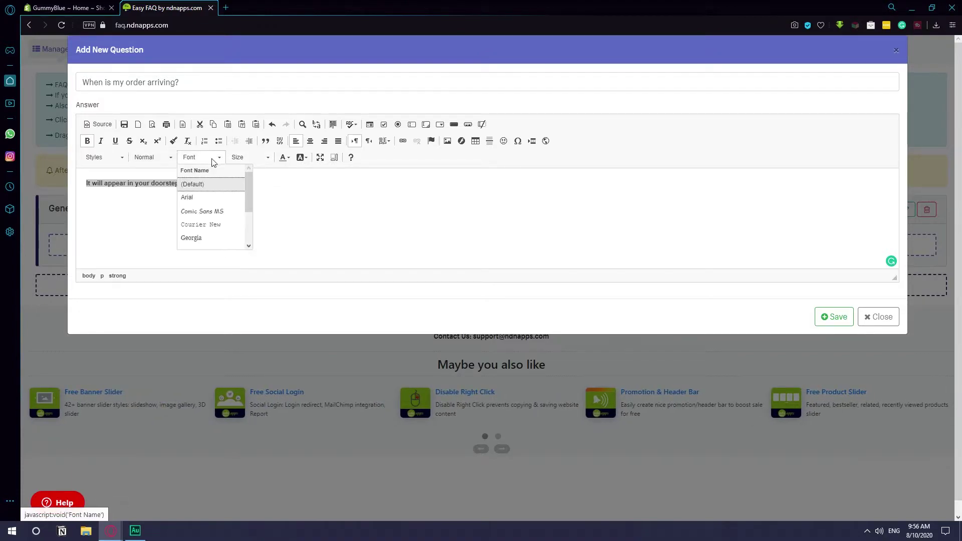
scroll(218, 218, "down", 3)
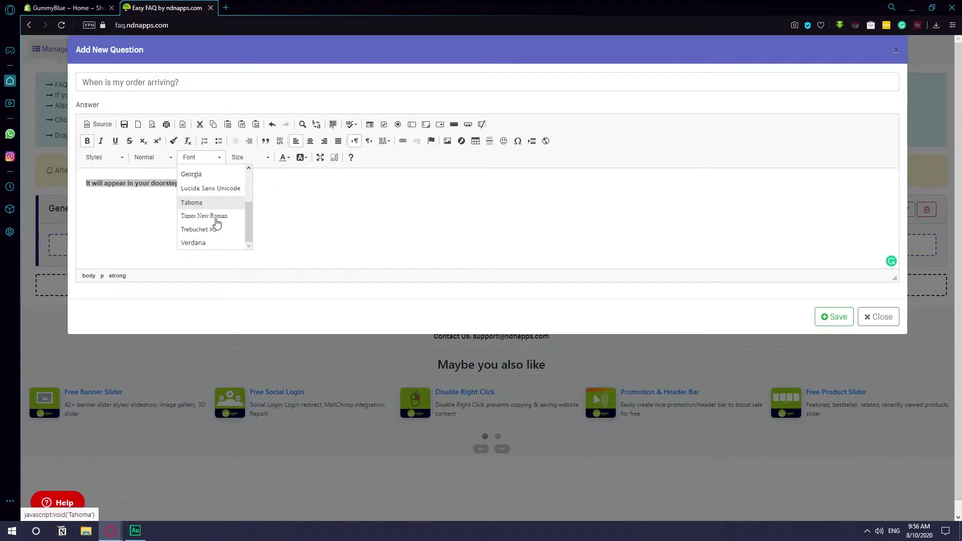
left_click(373, 217)
left_click(834, 317)
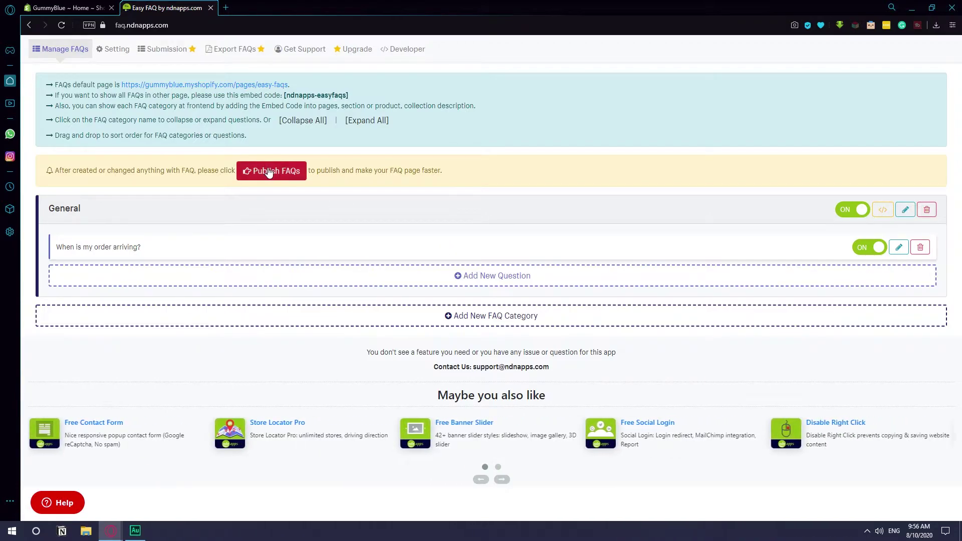
Step: Publish the FAQs using the red Publish FAQs button on Manage FAQs
left_click(269, 172)
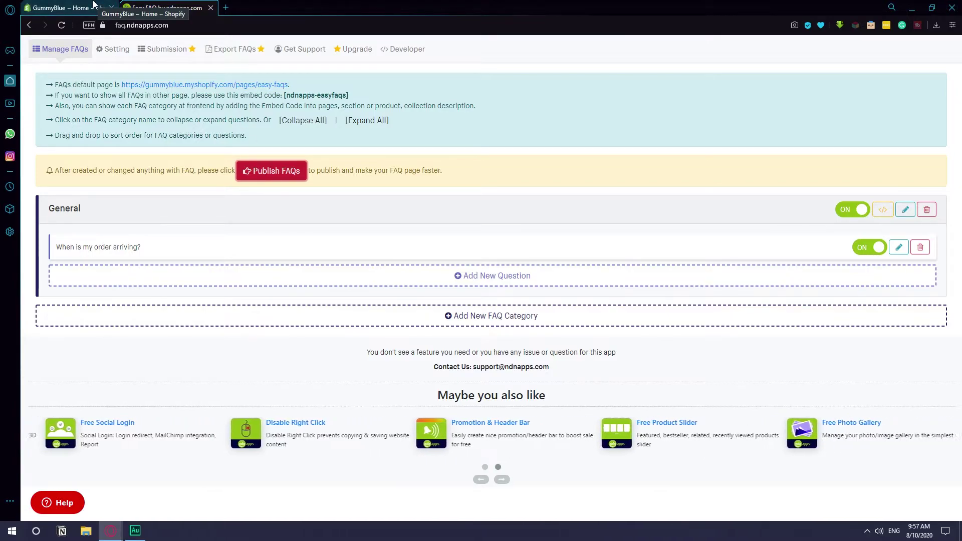
Step: Open the FAQs page under Online Store > Pages and view it on the live store
left_click(64, 7)
left_click(67, 233)
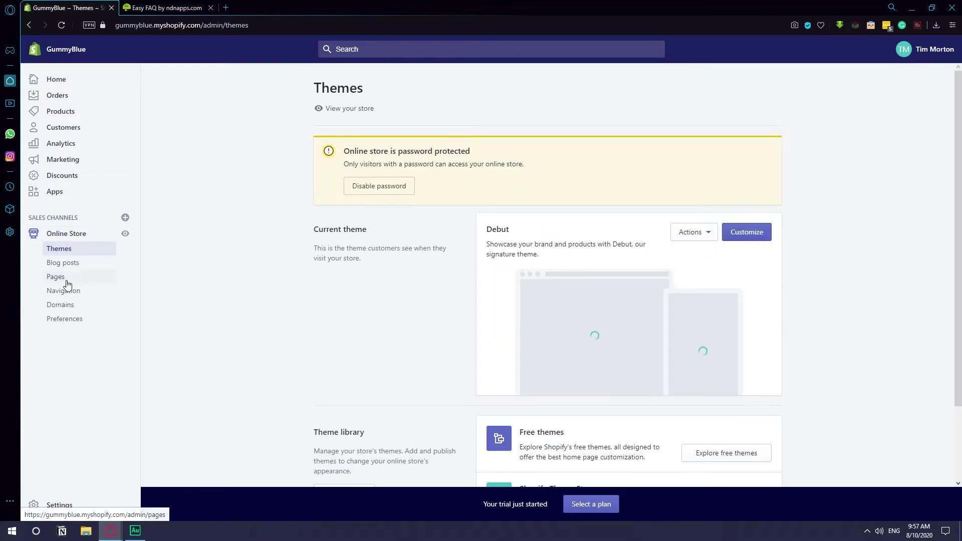
left_click(56, 276)
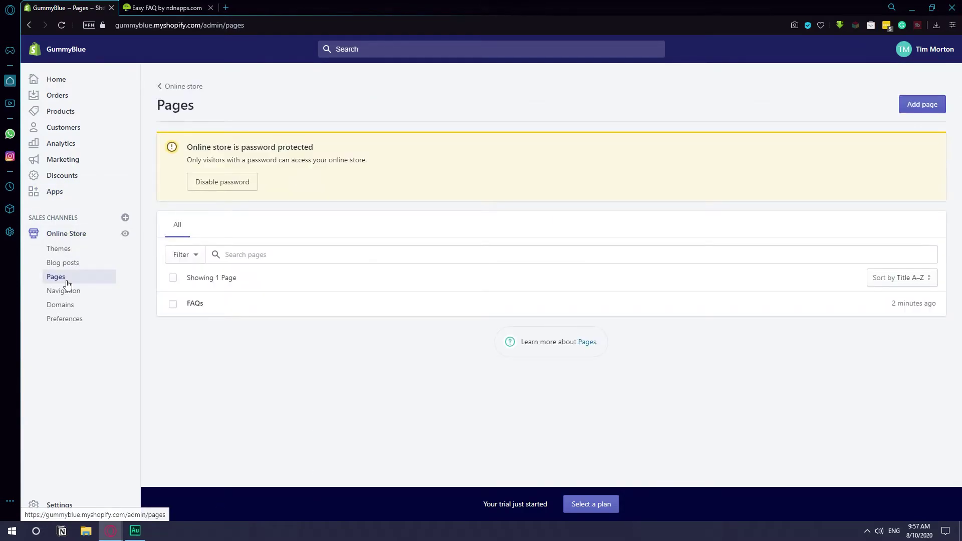
left_click(195, 304)
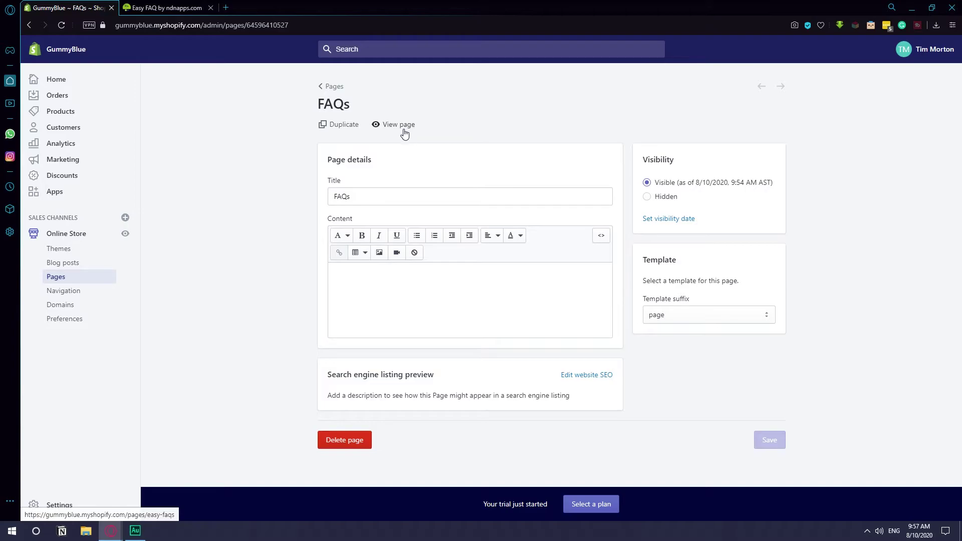
left_click(399, 125)
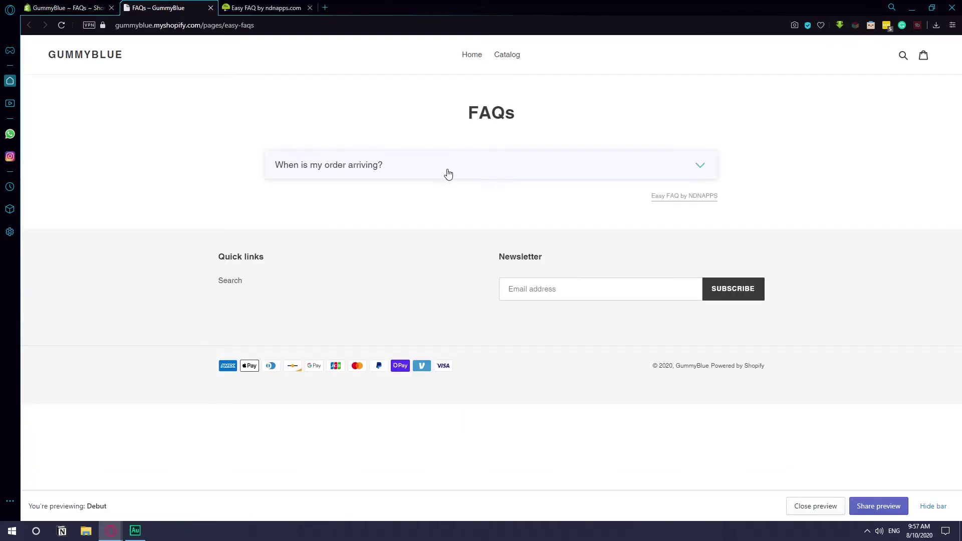
Step: Toggle 'When is my order arriving?' open and closed on the live page, then return to Easy FAQ
left_click(438, 166)
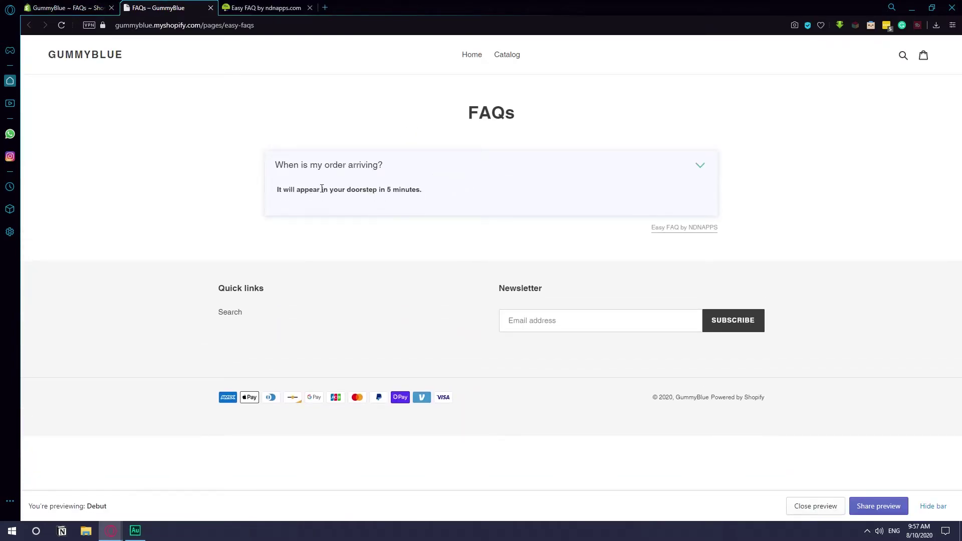
left_click_drag(309, 190, 423, 190)
left_click(521, 244)
left_click(647, 160)
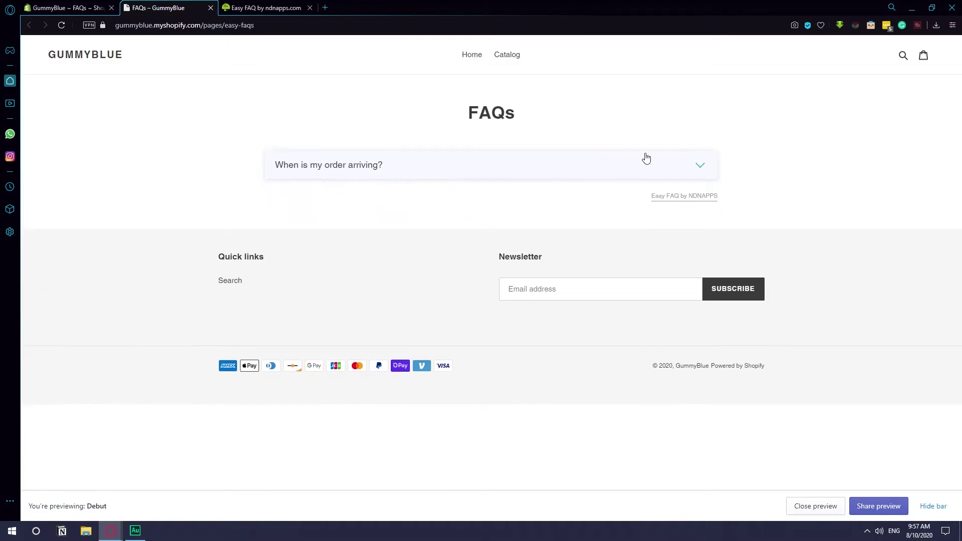
left_click(702, 164)
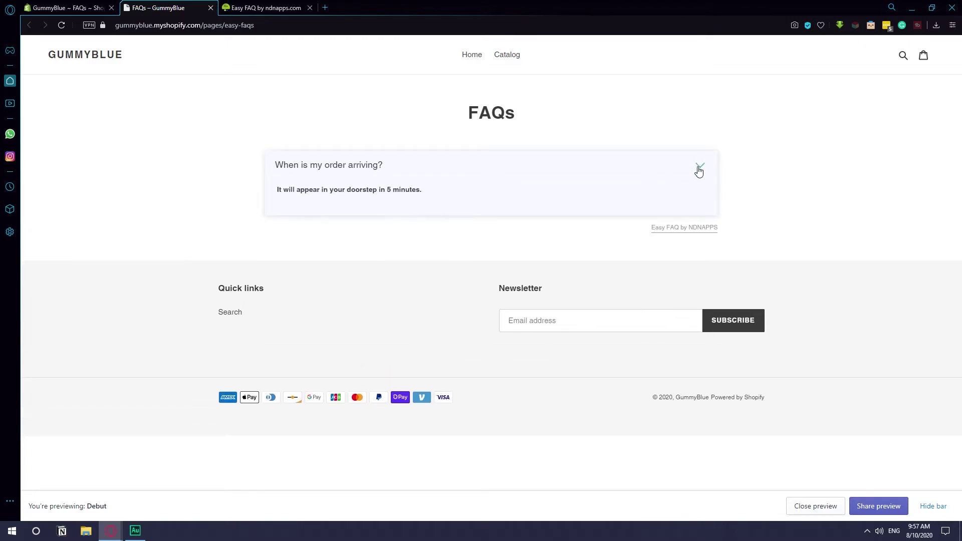
left_click(699, 171)
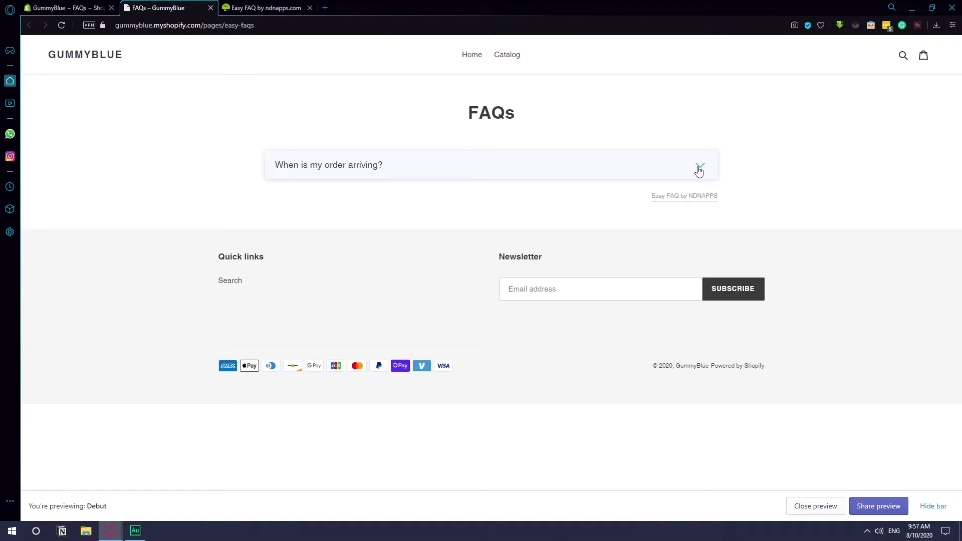
left_click(700, 171)
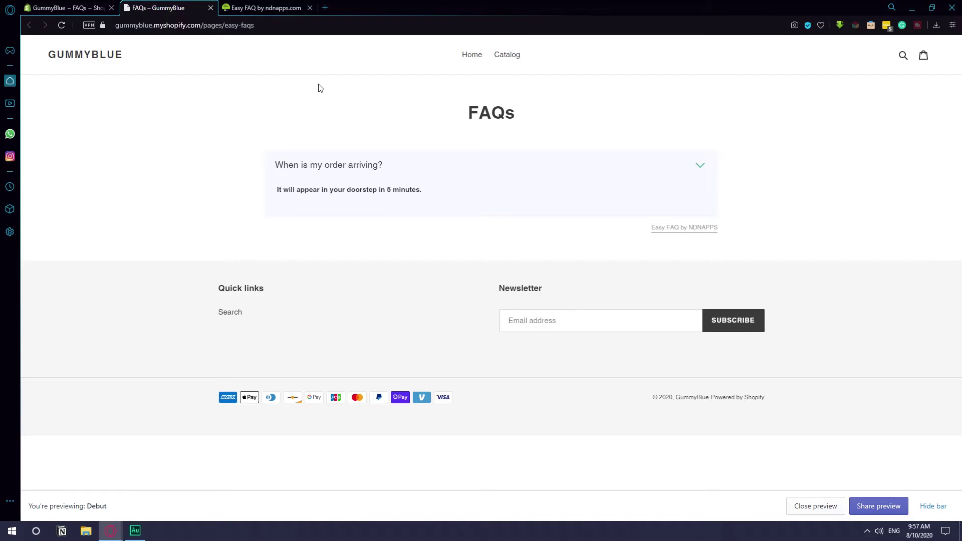
left_click(263, 8)
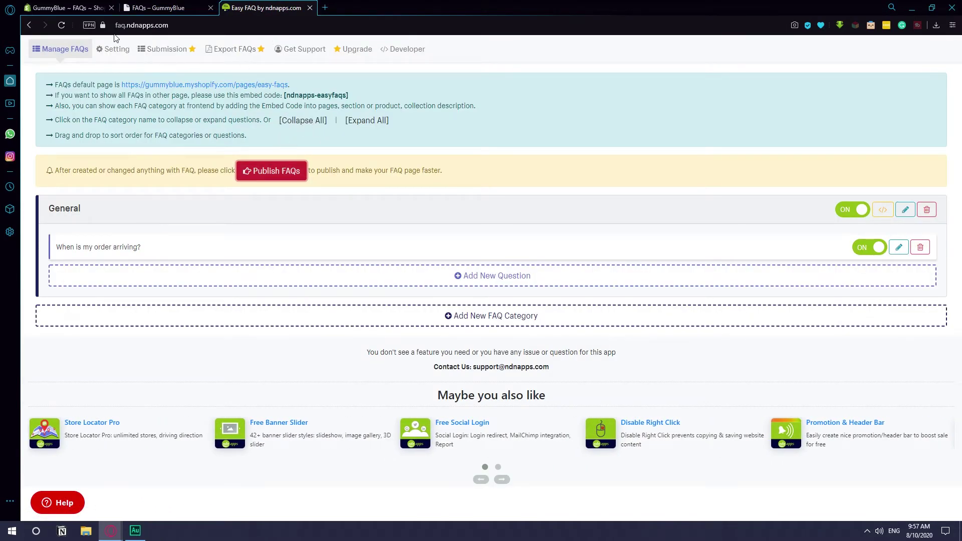
Step: Change the Question/Answer Background from F8F8FF to FFFFFF, save, and recheck the live question
left_click(113, 49)
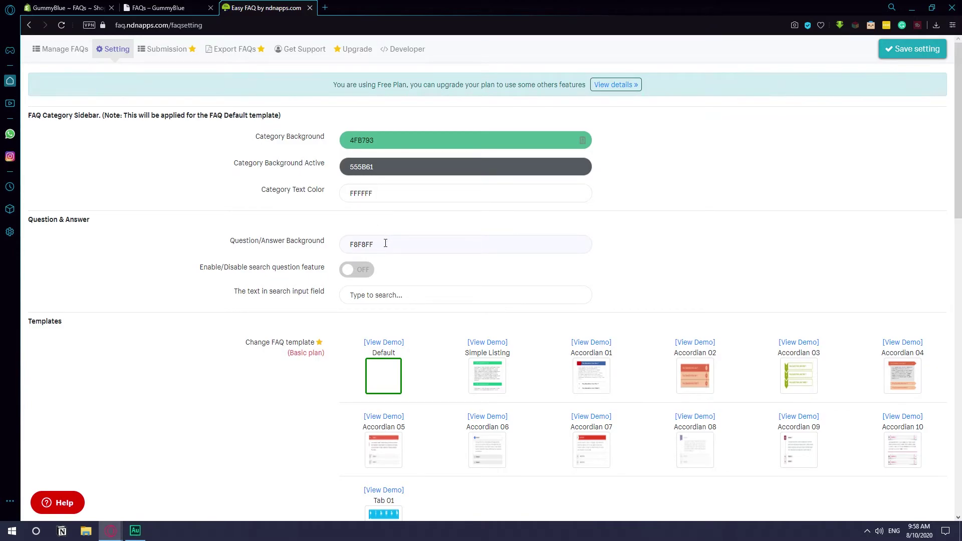
left_click(384, 243)
double_click(385, 244)
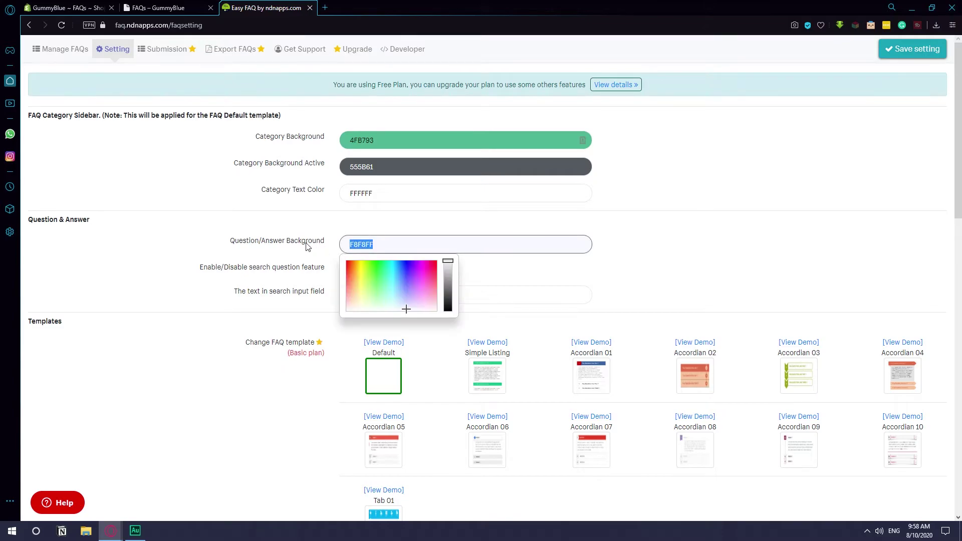
left_click(406, 304)
left_click(675, 243)
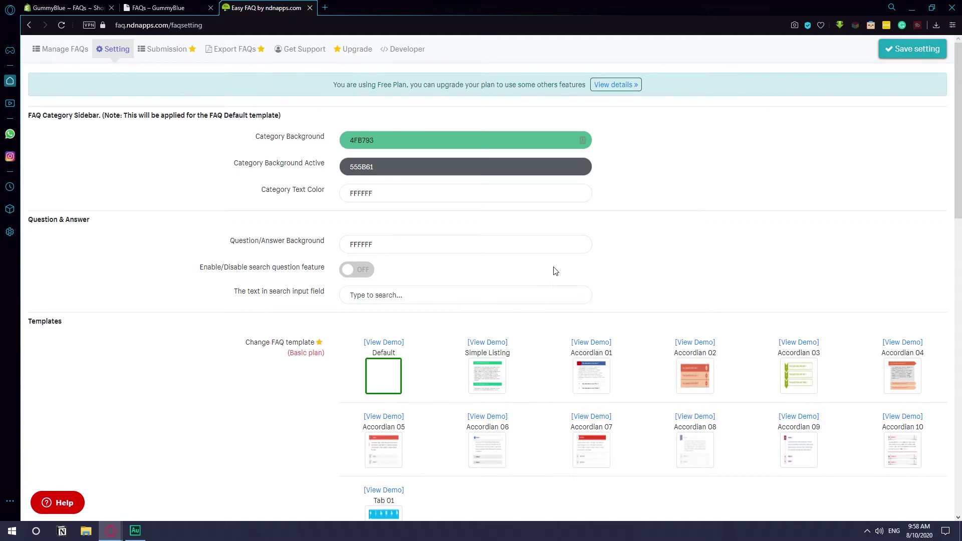
left_click(913, 49)
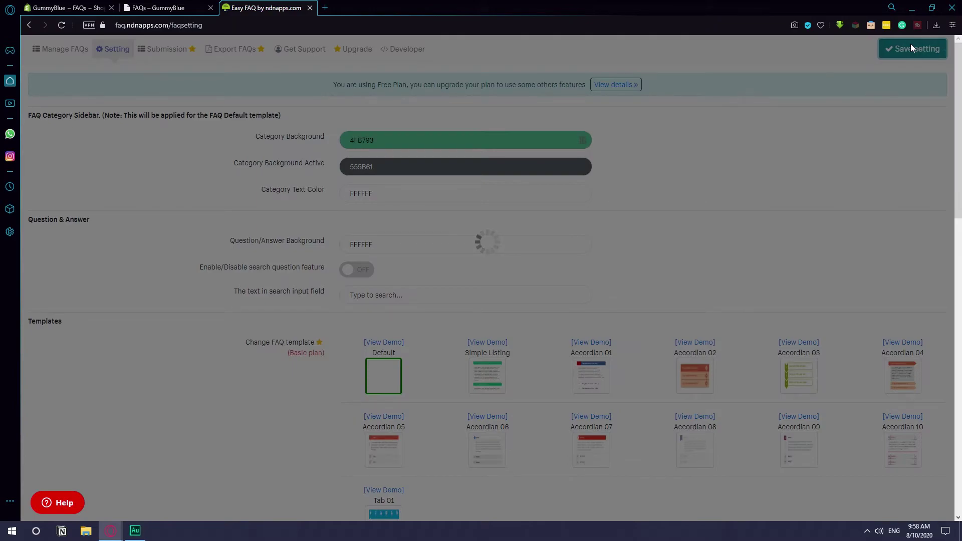
left_click(158, 7)
left_click(510, 165)
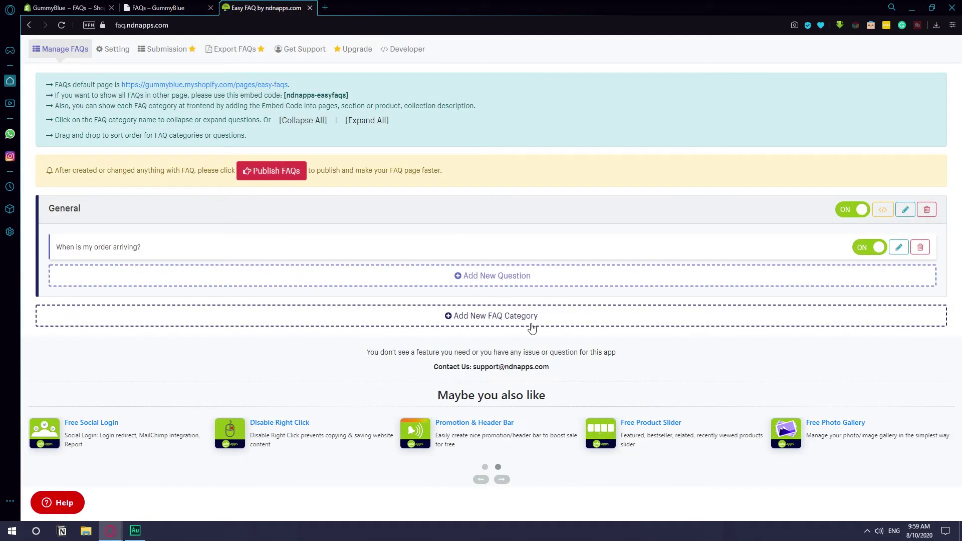
left_click(551, 277)
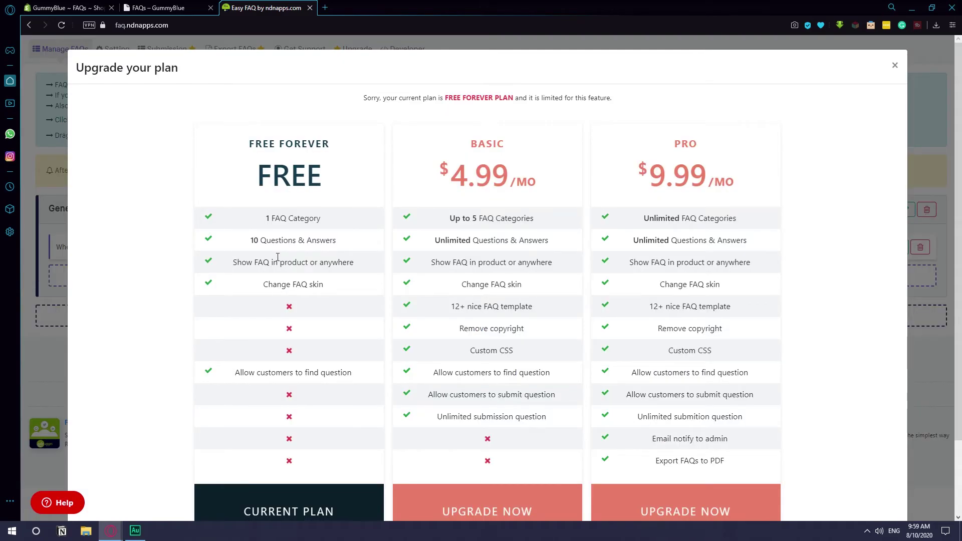
left_click(953, 196)
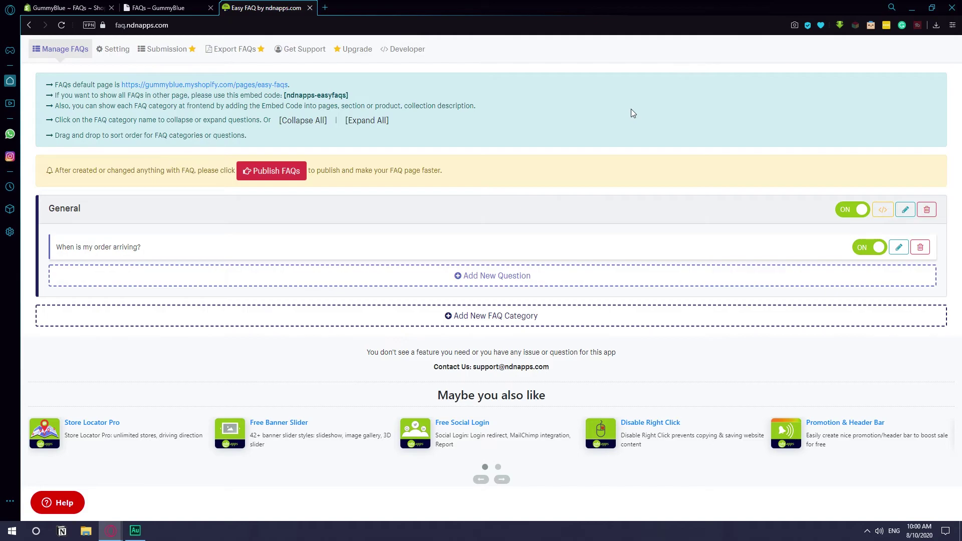
Step: Switch to the FAQs – GummyBlue tab to see the question on its white background
left_click(160, 8)
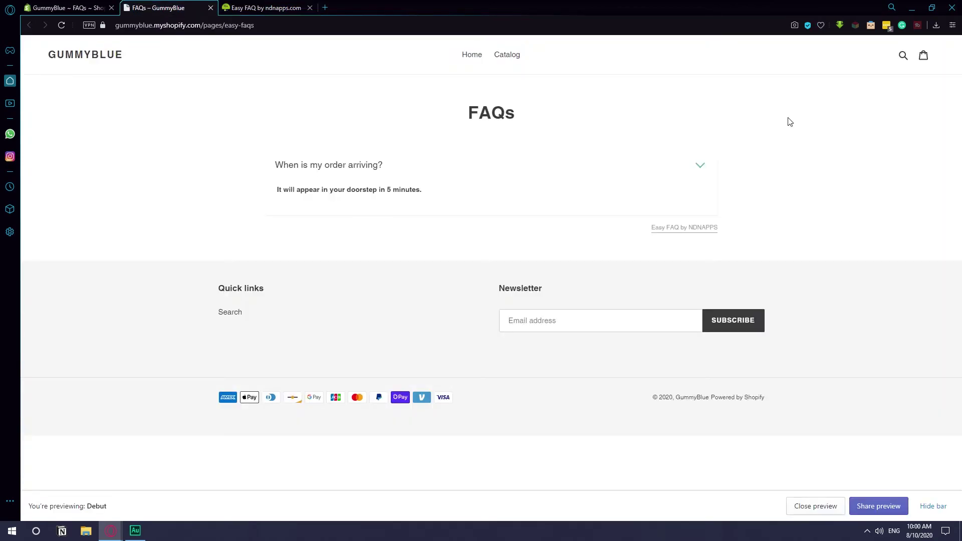